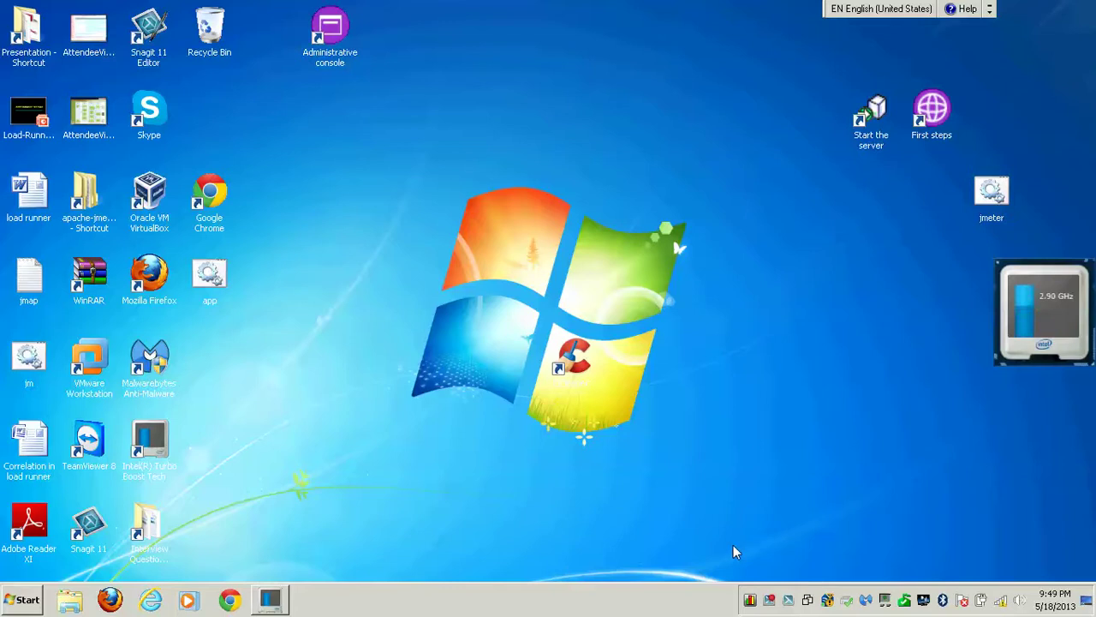
Run msconfig as administrator from Start search and show its Boot tab
click(33, 598)
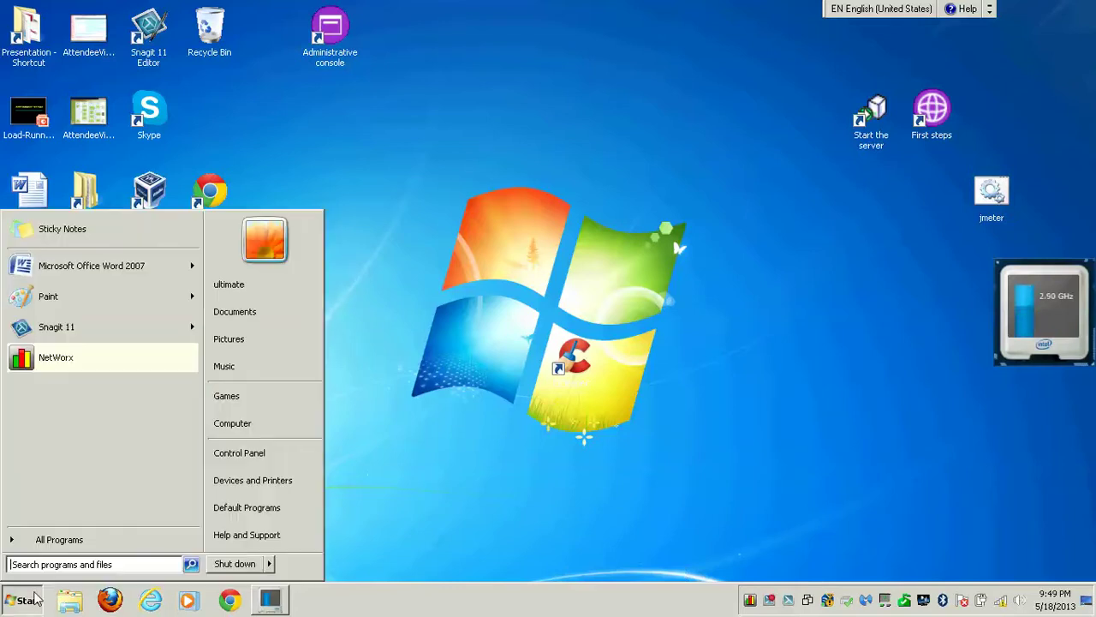
click(59, 563)
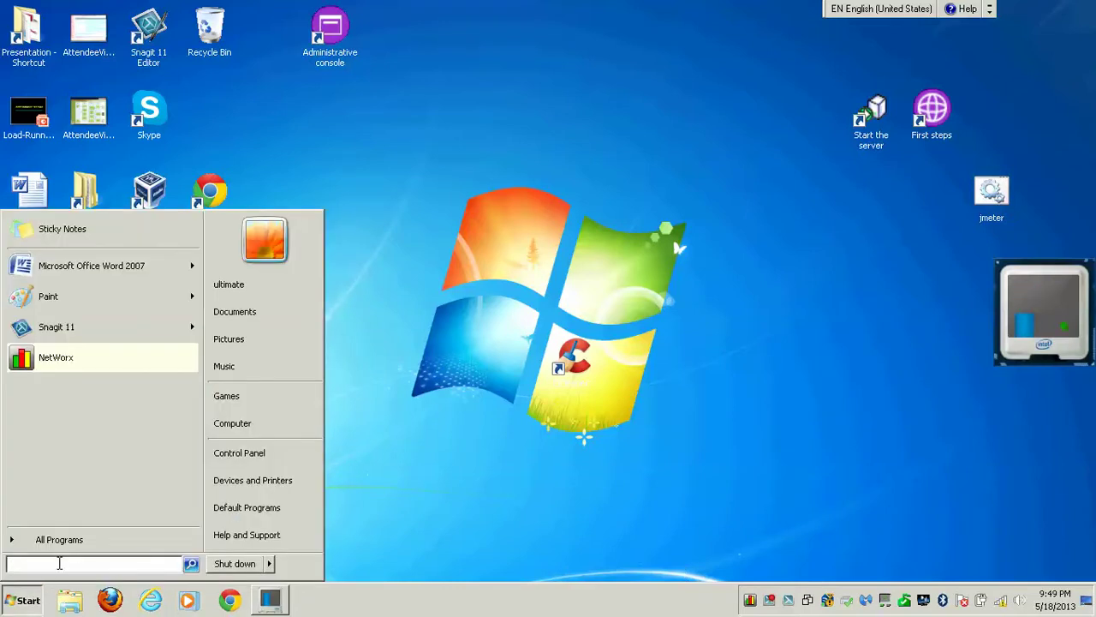
text(ms)
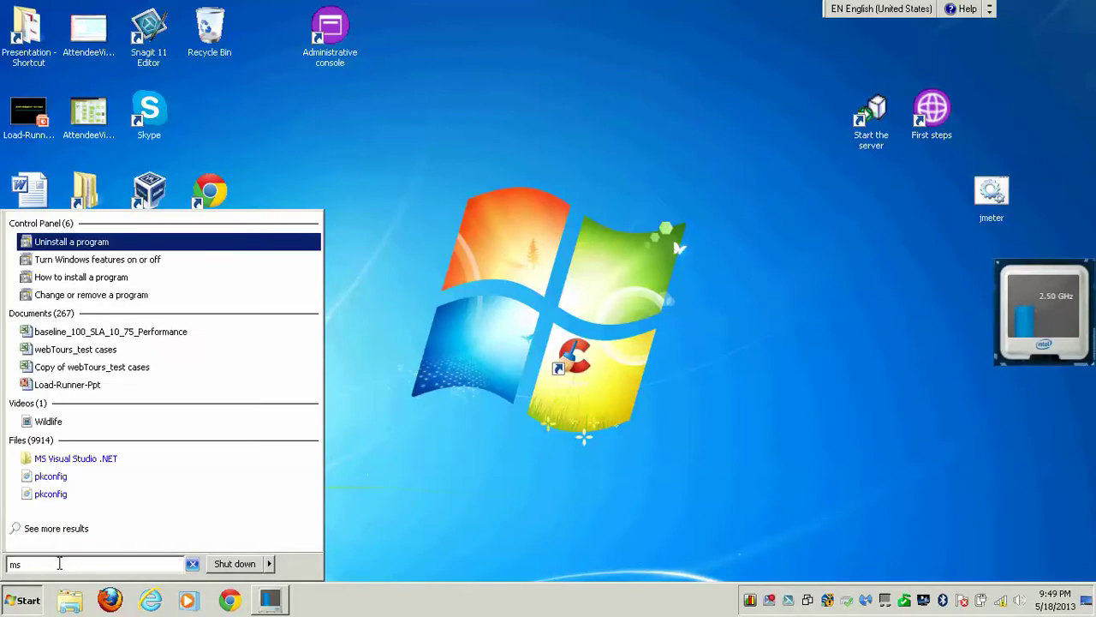
text(con)
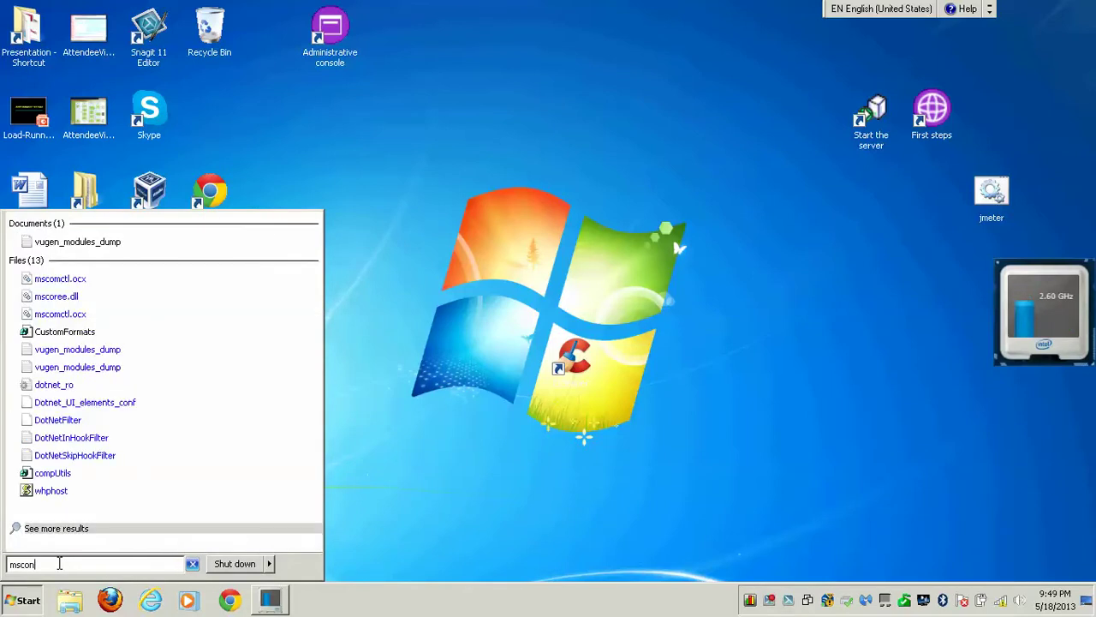
text(fig)
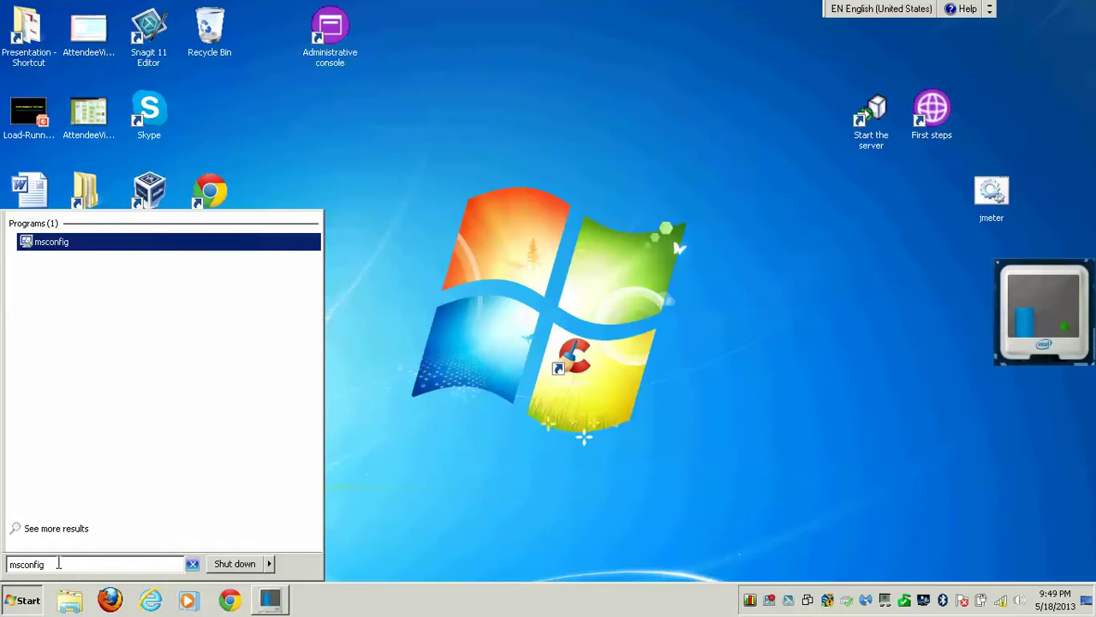
right_click(54, 246)
click(77, 268)
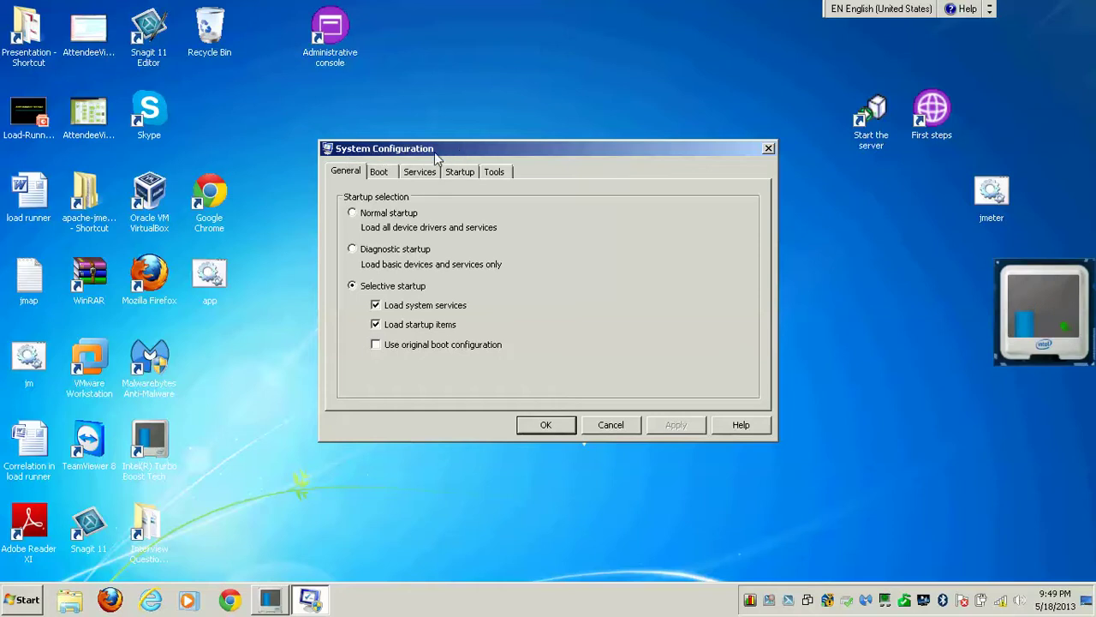
click(380, 174)
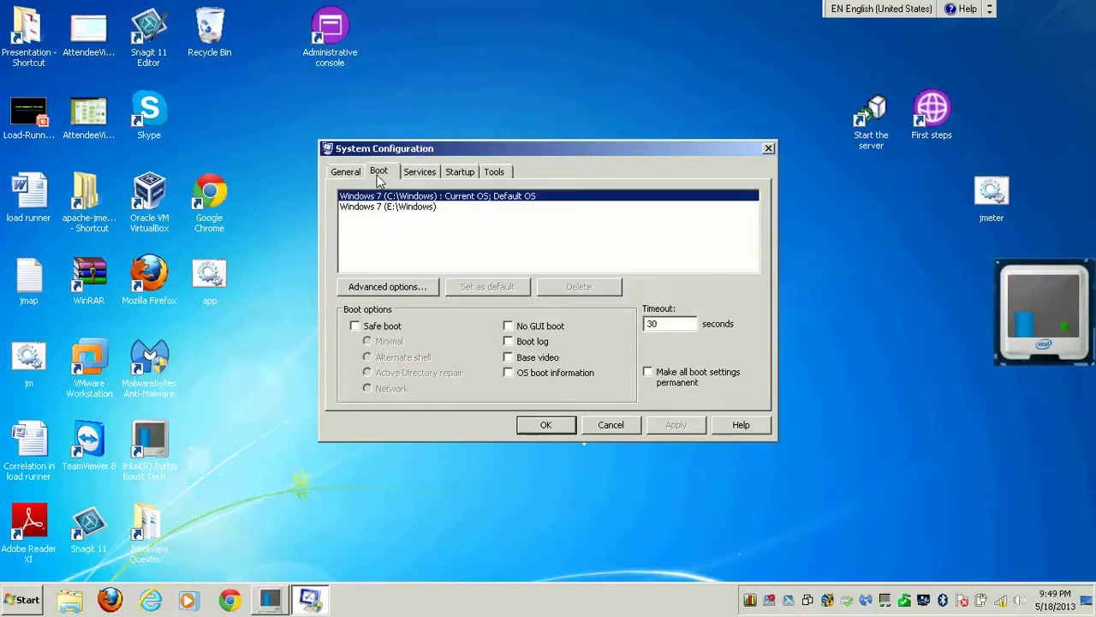
In Boot Advanced Options, limit the number of processors to 4
click(378, 291)
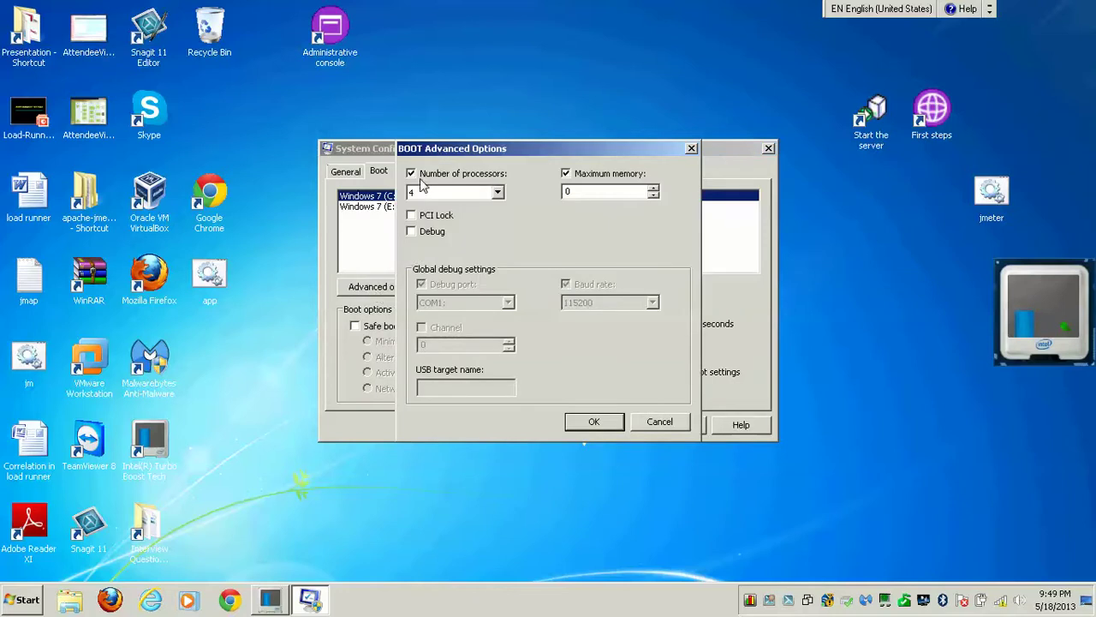
click(415, 175)
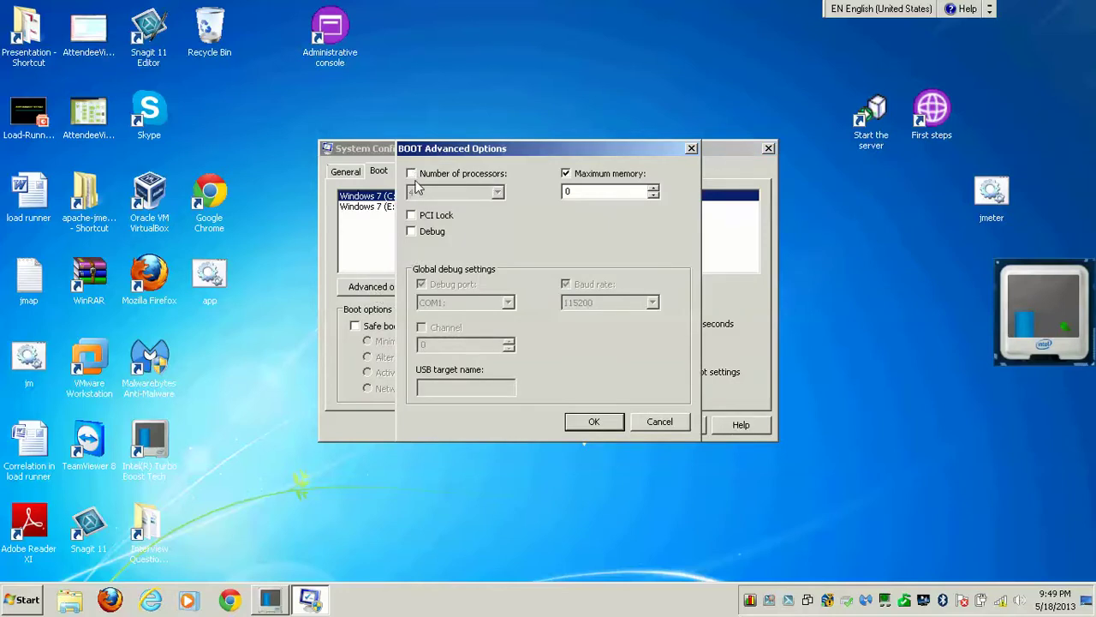
click(412, 174)
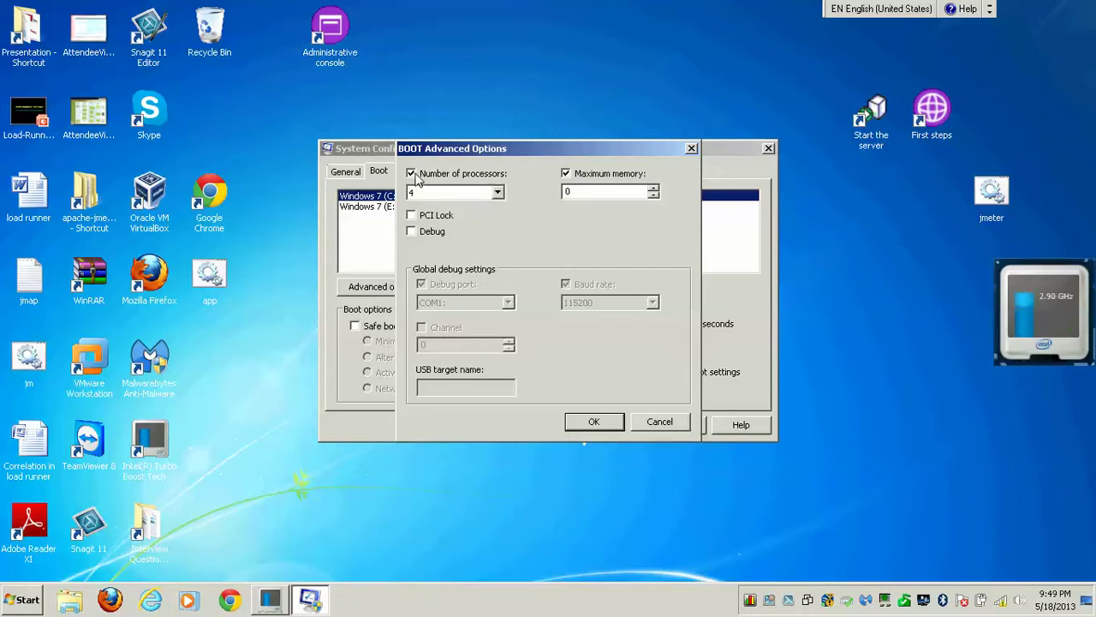
click(500, 191)
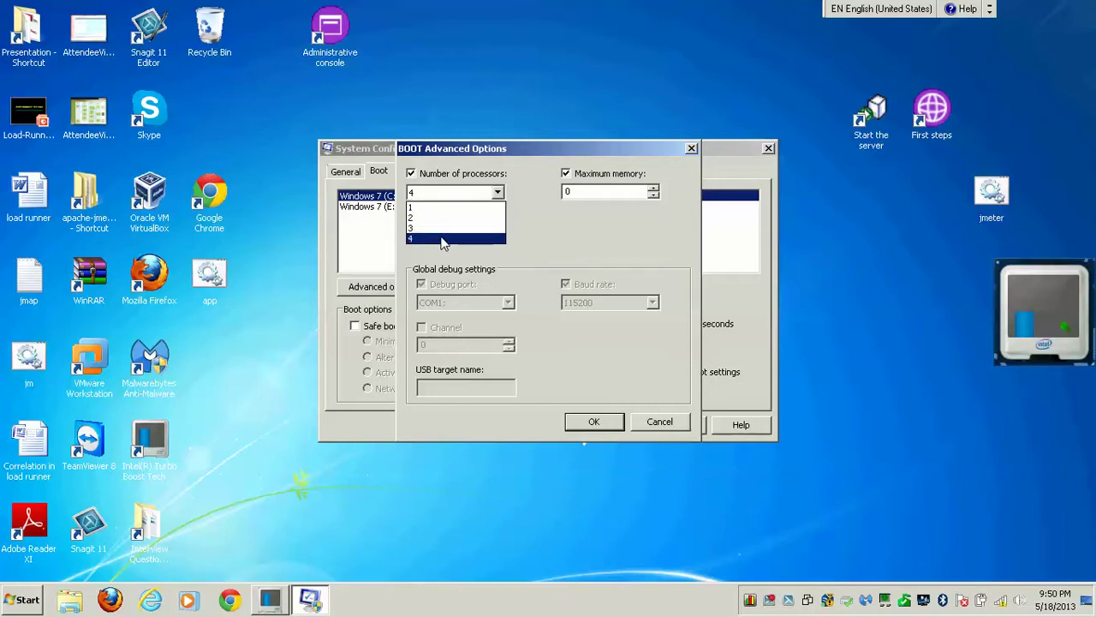
click(443, 239)
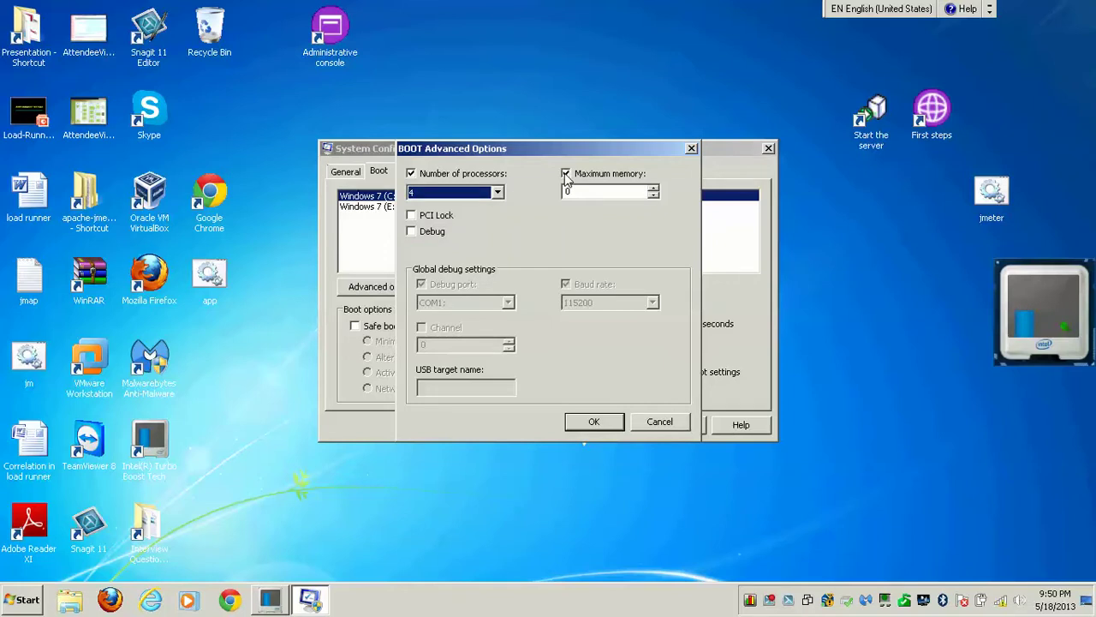
Enable the 8192 MB maximum memory limit, then apply and close System Configuration
click(566, 174)
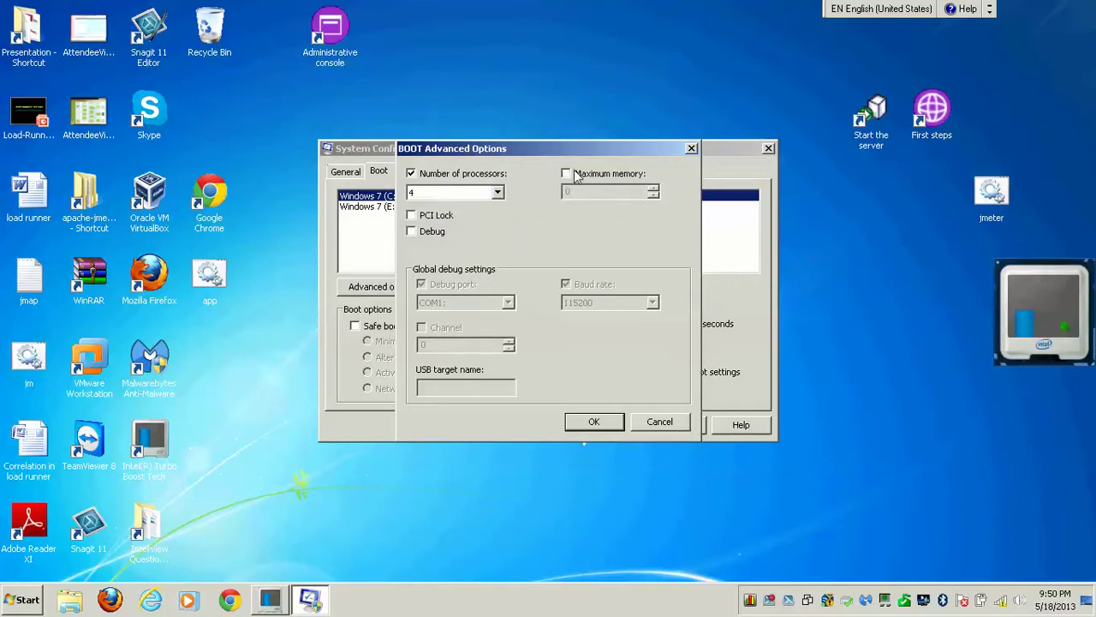
click(567, 174)
click(580, 421)
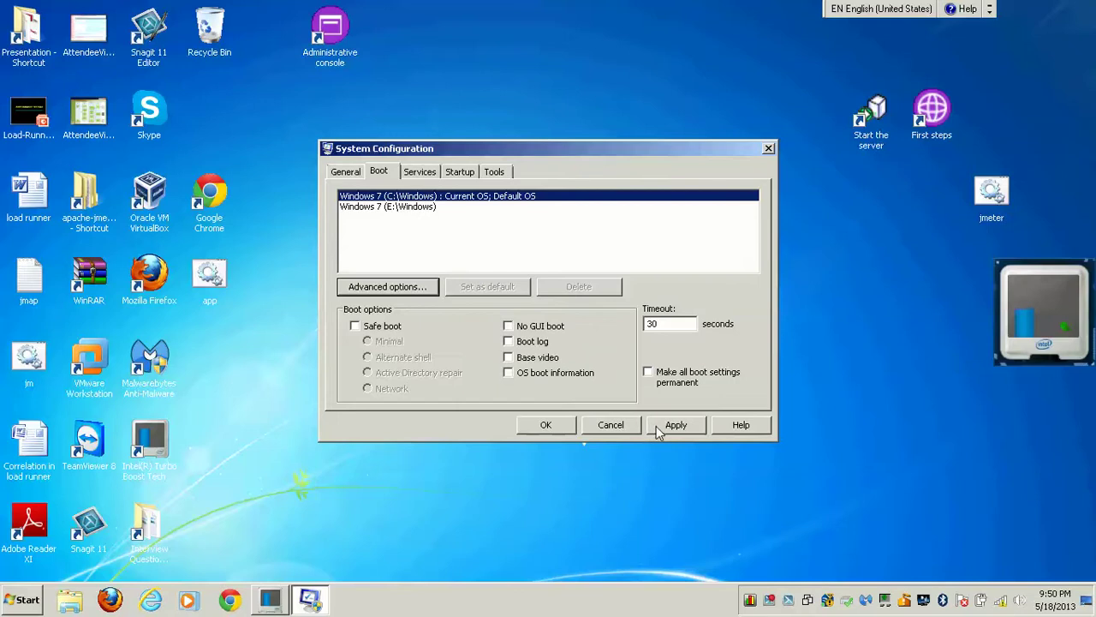
click(663, 428)
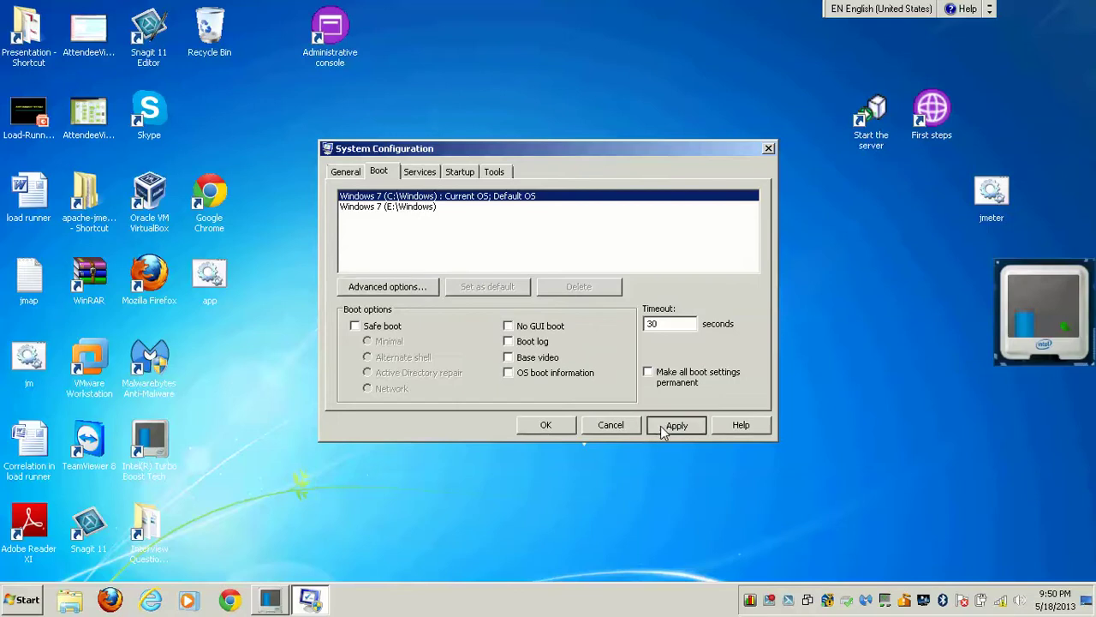
click(536, 432)
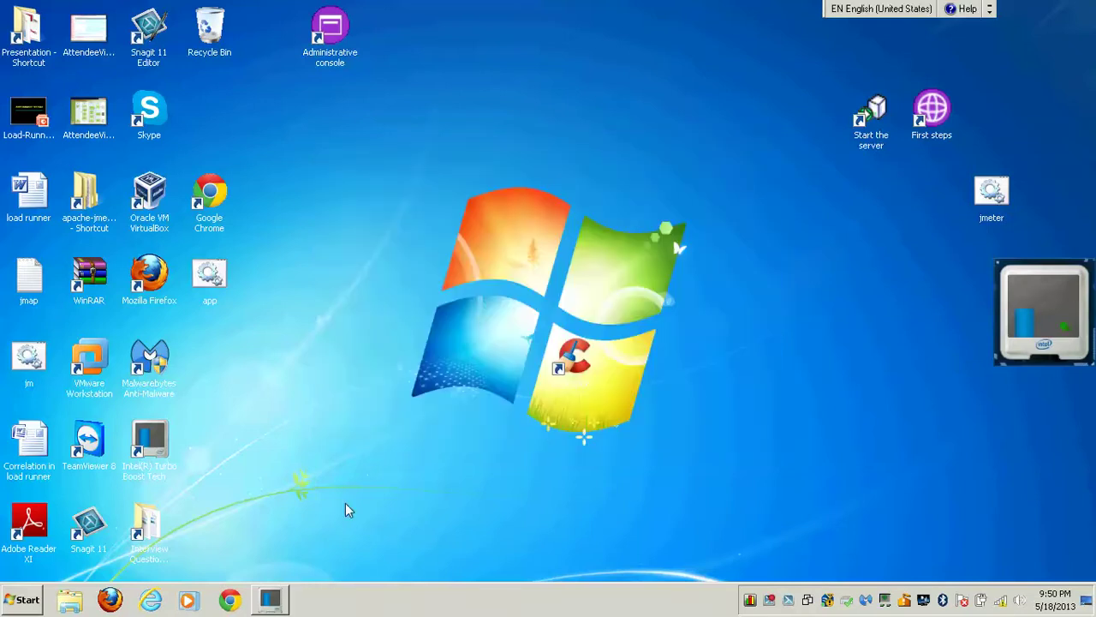
Launch dxdiag from Start to check it reports 4 CPUs and 8192MB memory
click(26, 597)
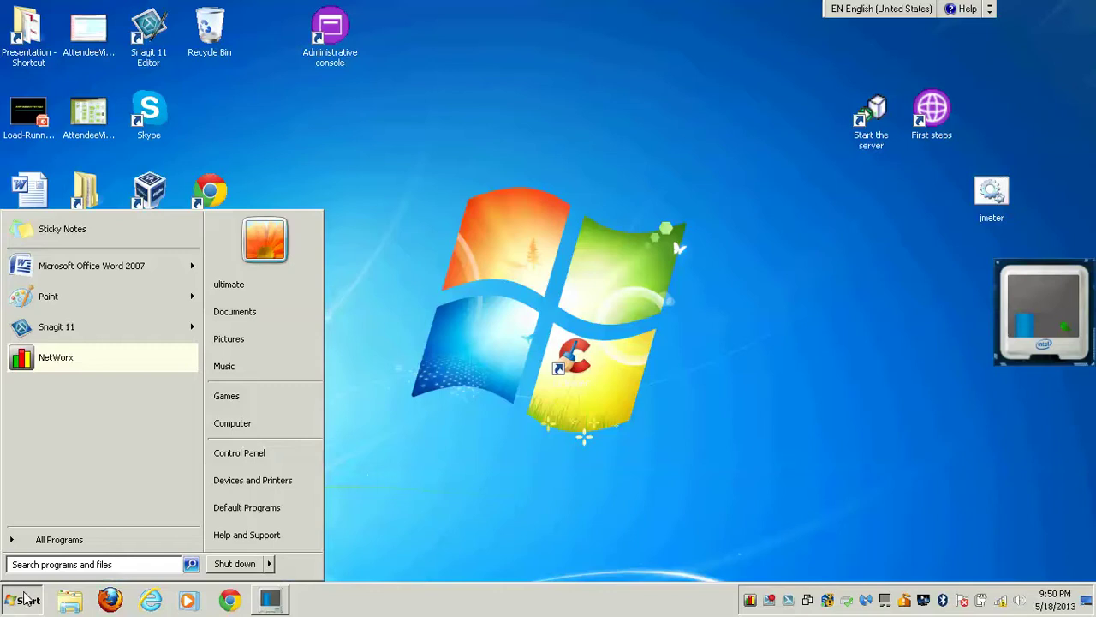
text(dx)
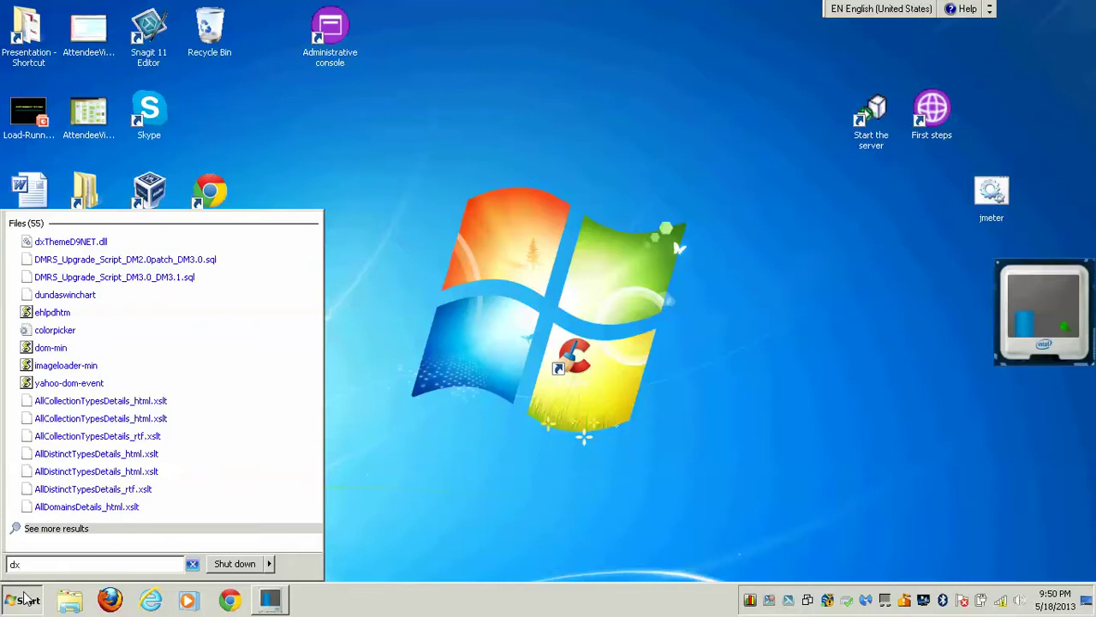
text(diag)
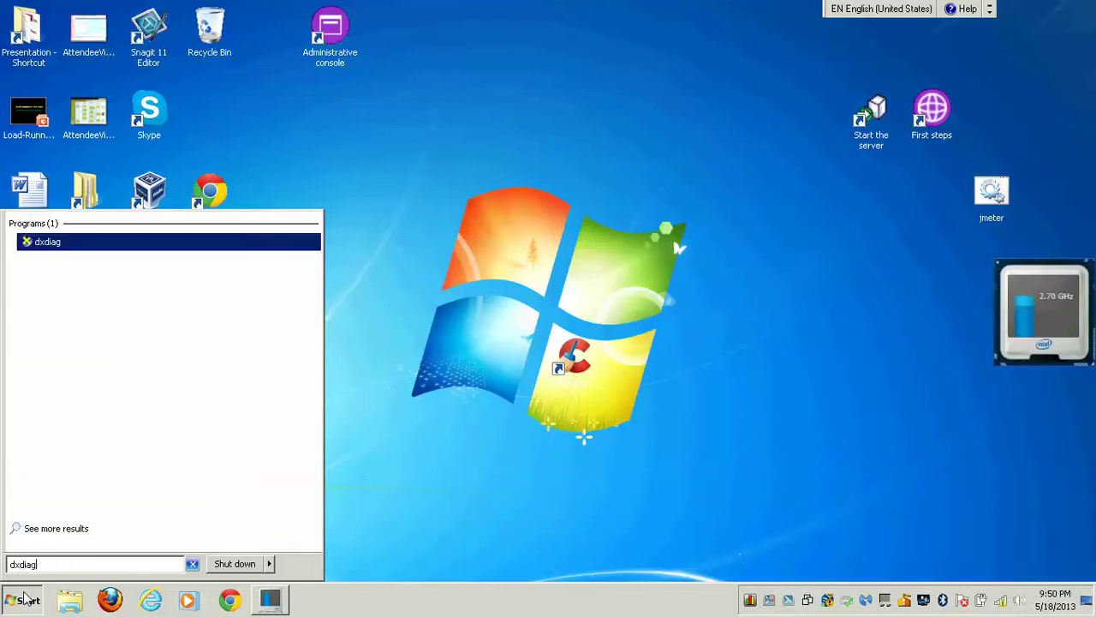
click(54, 245)
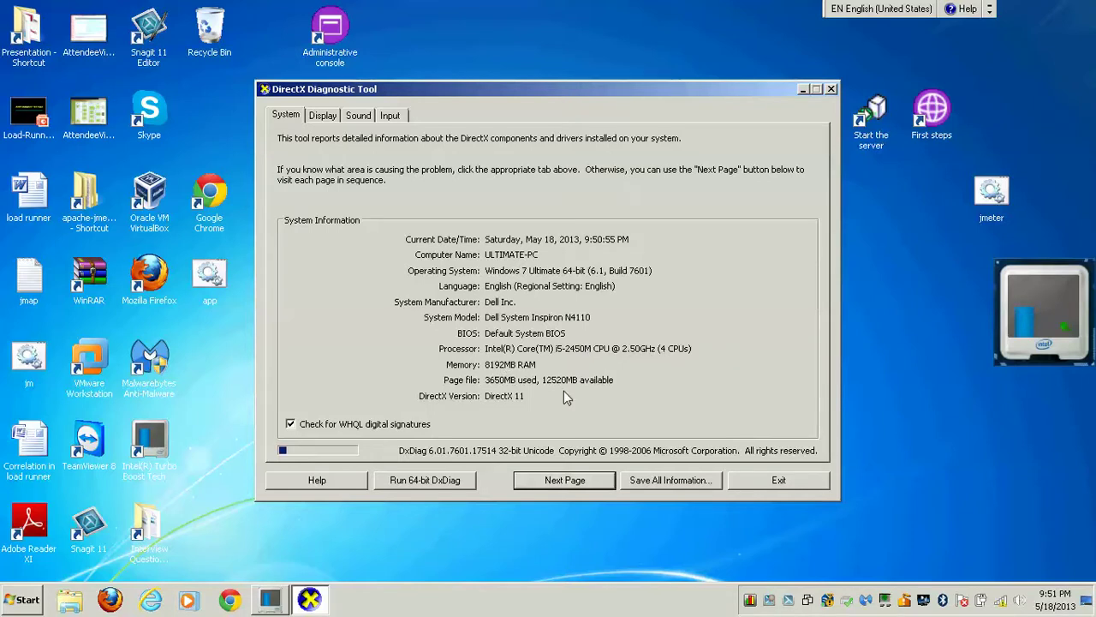
Close DxDiag and attempt a Start search for Task Manager, which fails
click(759, 478)
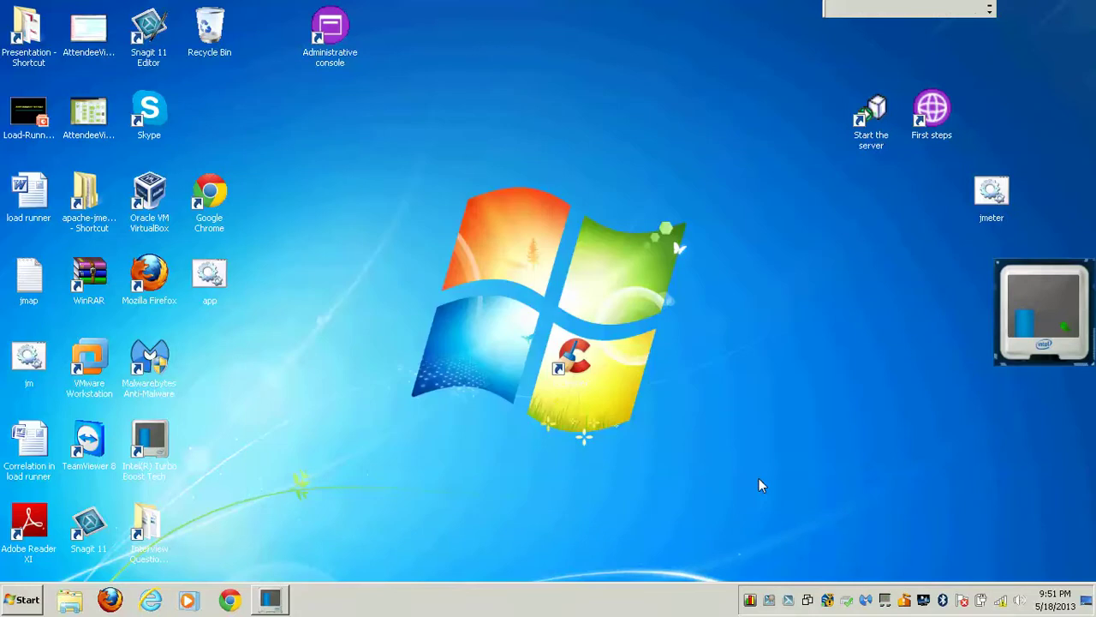
click(34, 604)
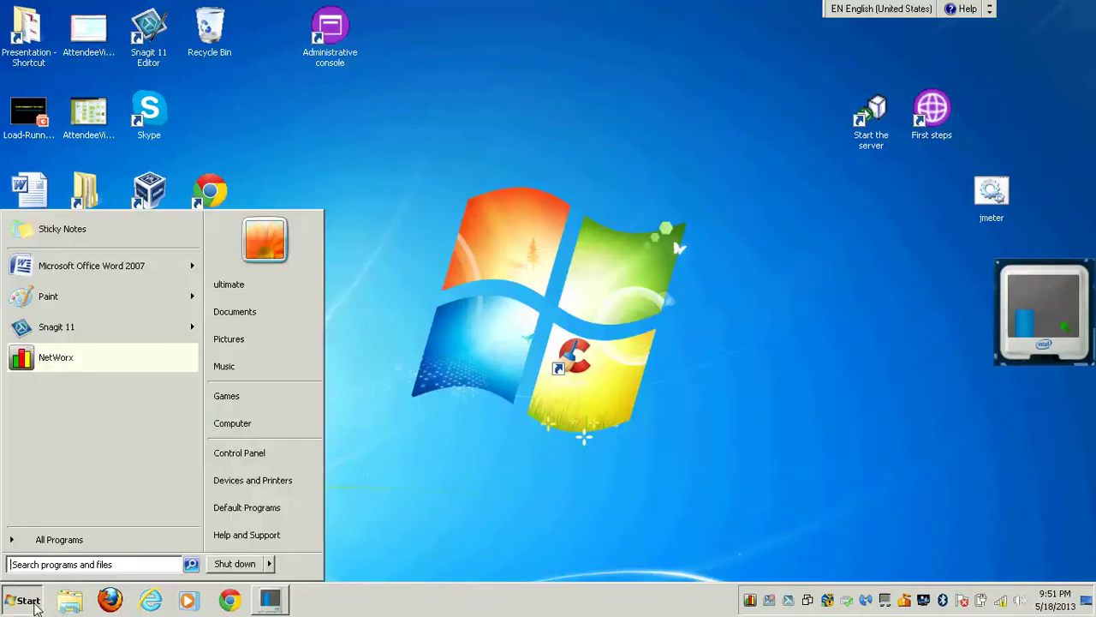
text(tas)
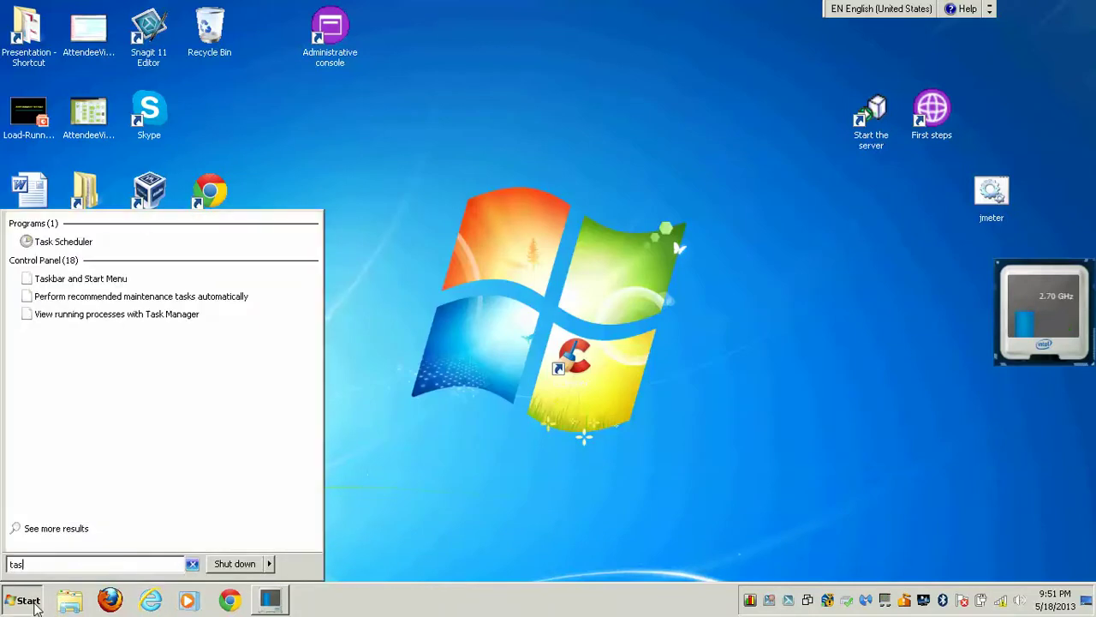
text(m)
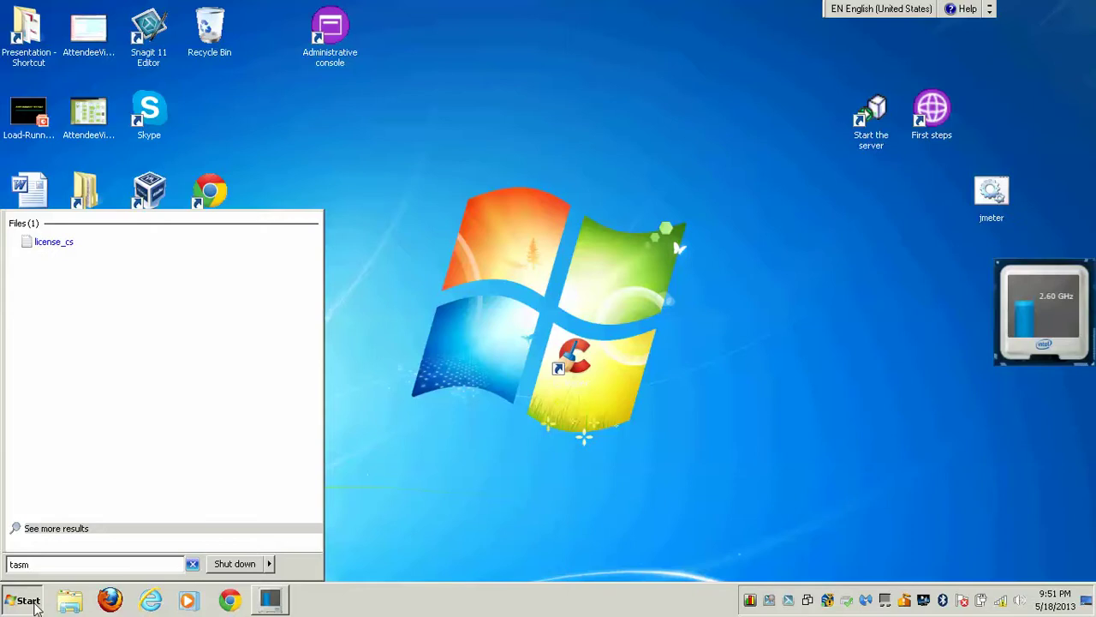
key(BackSpace)
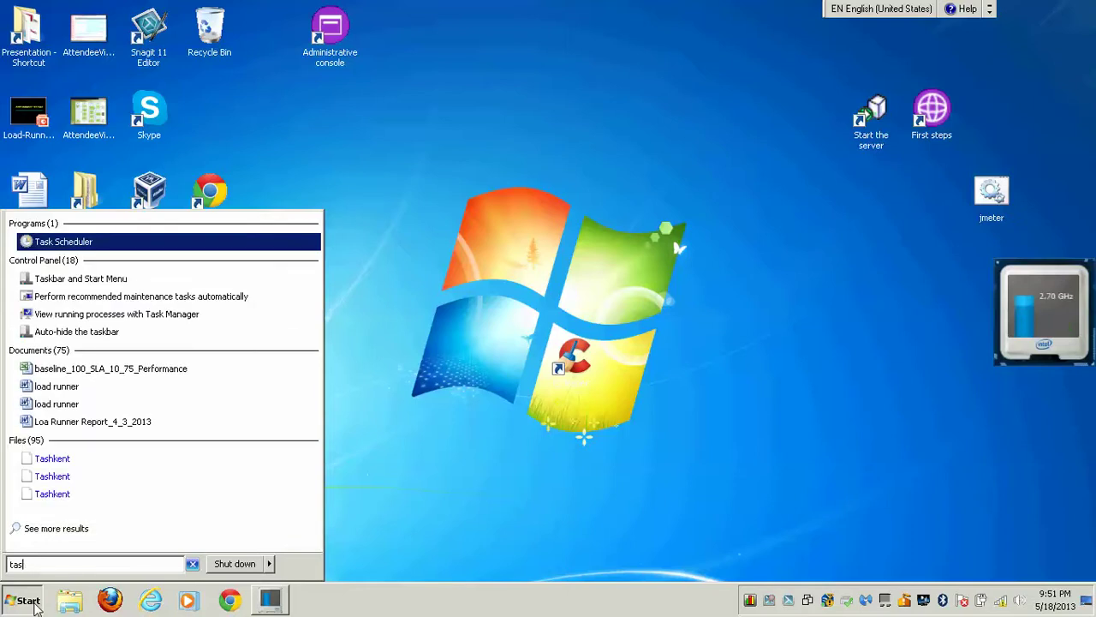
text(kmagr)
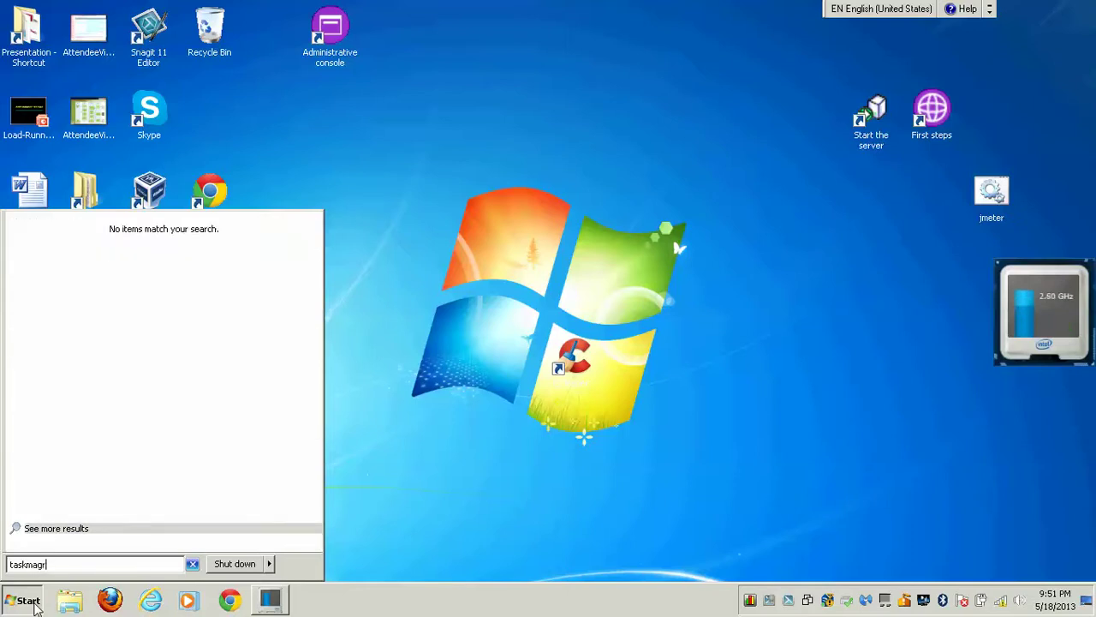
click(34, 604)
Launch Task Manager via a 'taskmgr' Start search and view its process list
key(super)
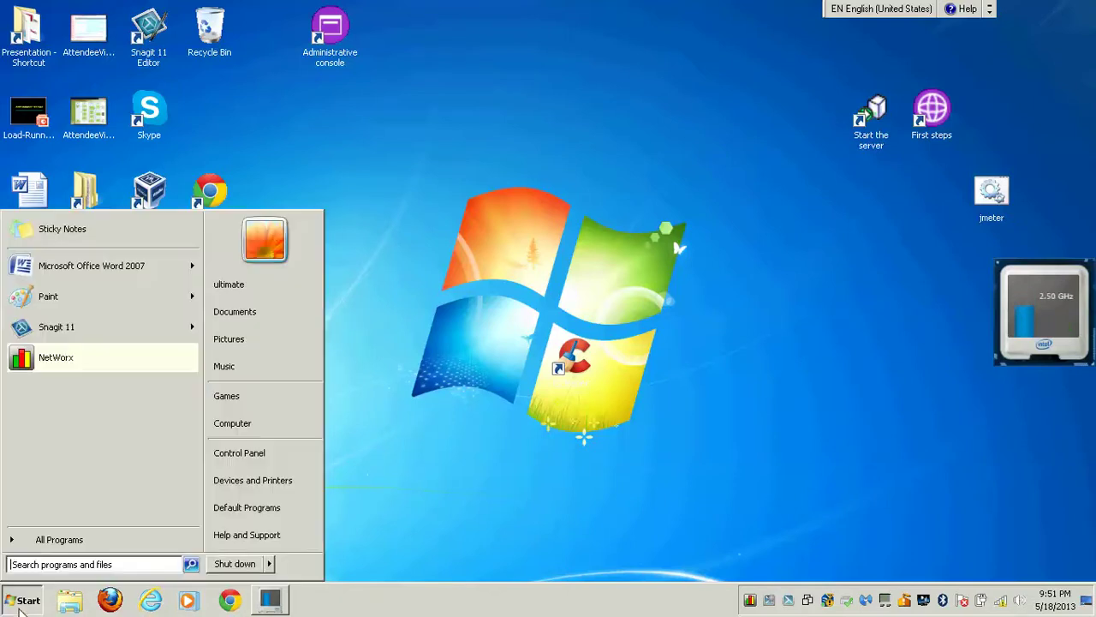
click(53, 561)
text(tas)
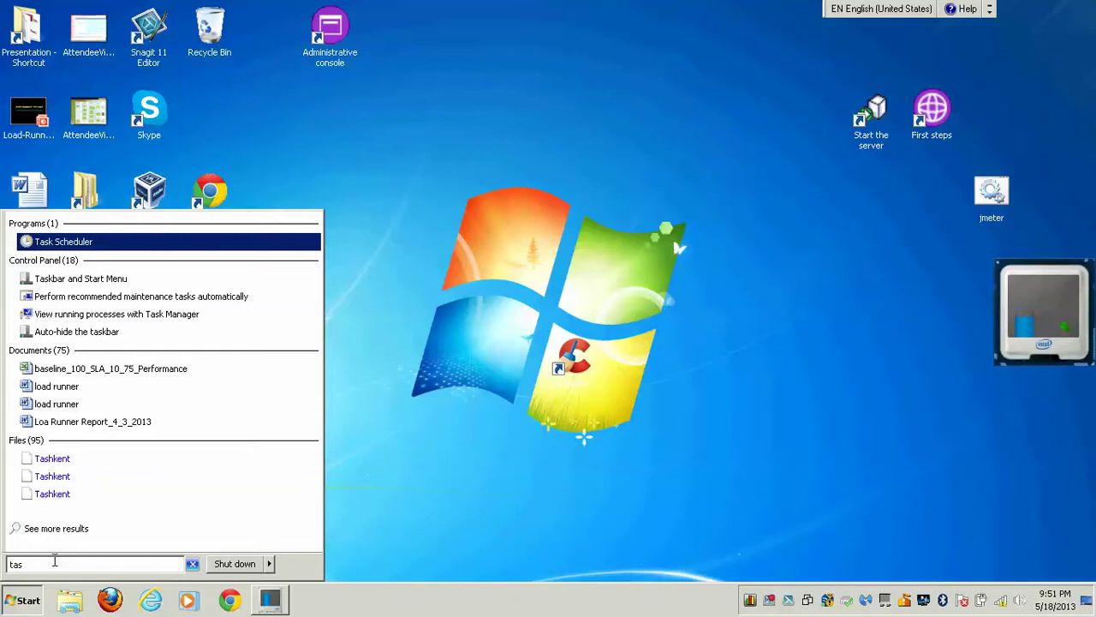
text(kmg)
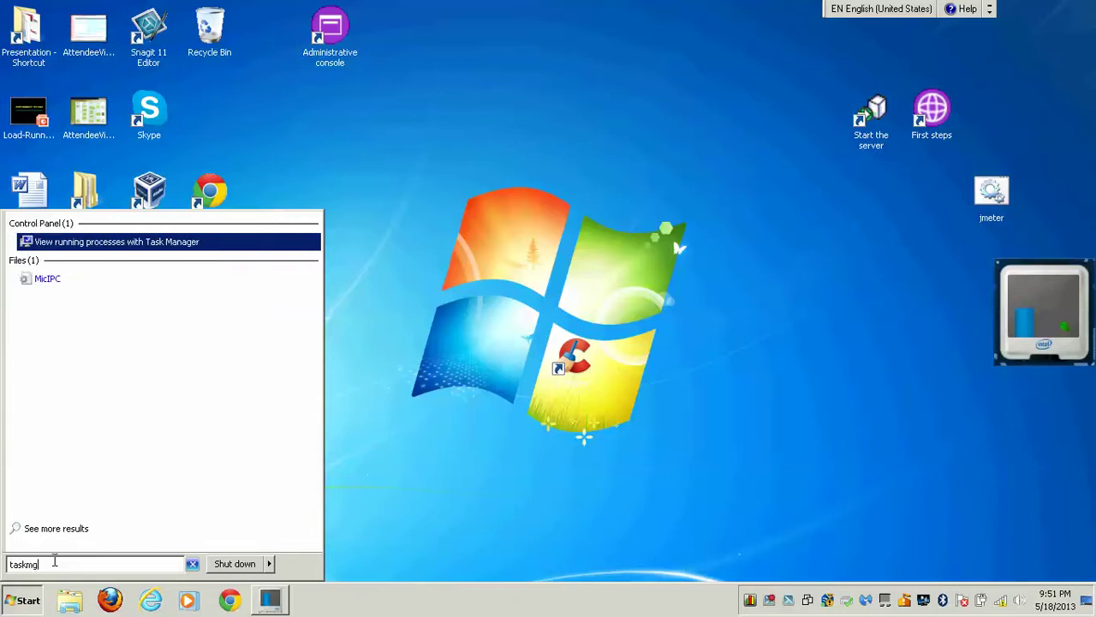
text(r)
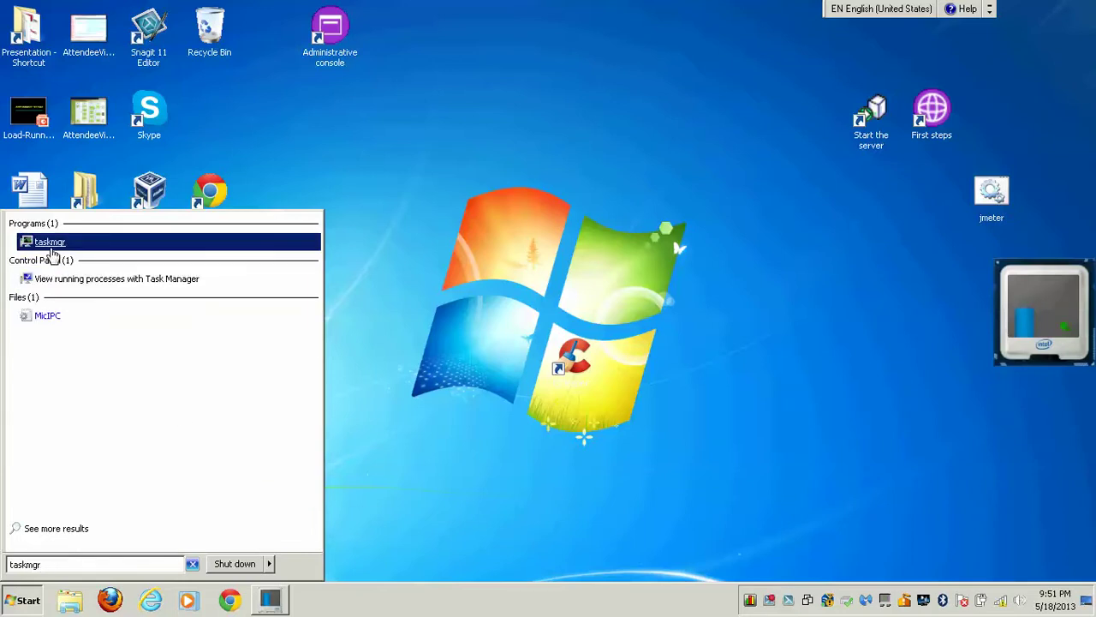
key(Return)
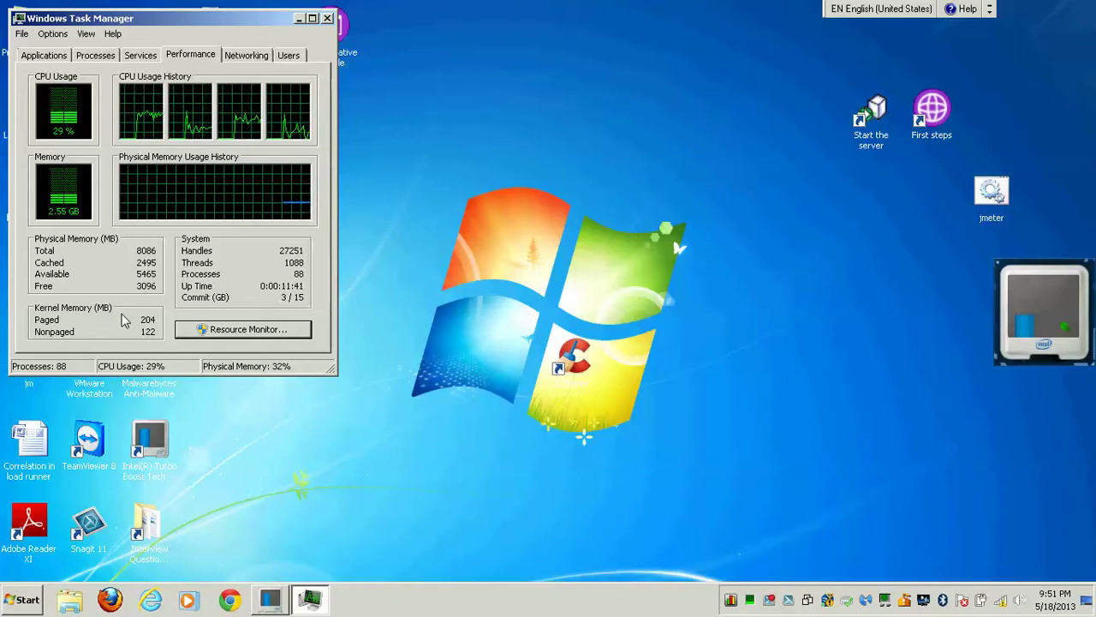
click(95, 55)
click(179, 58)
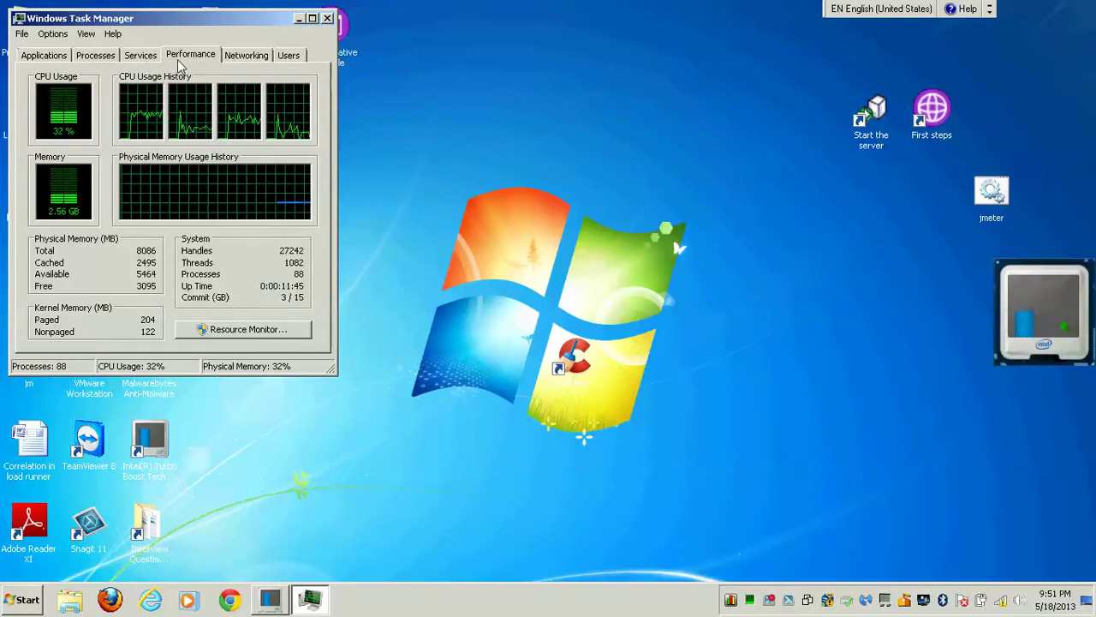
click(218, 333)
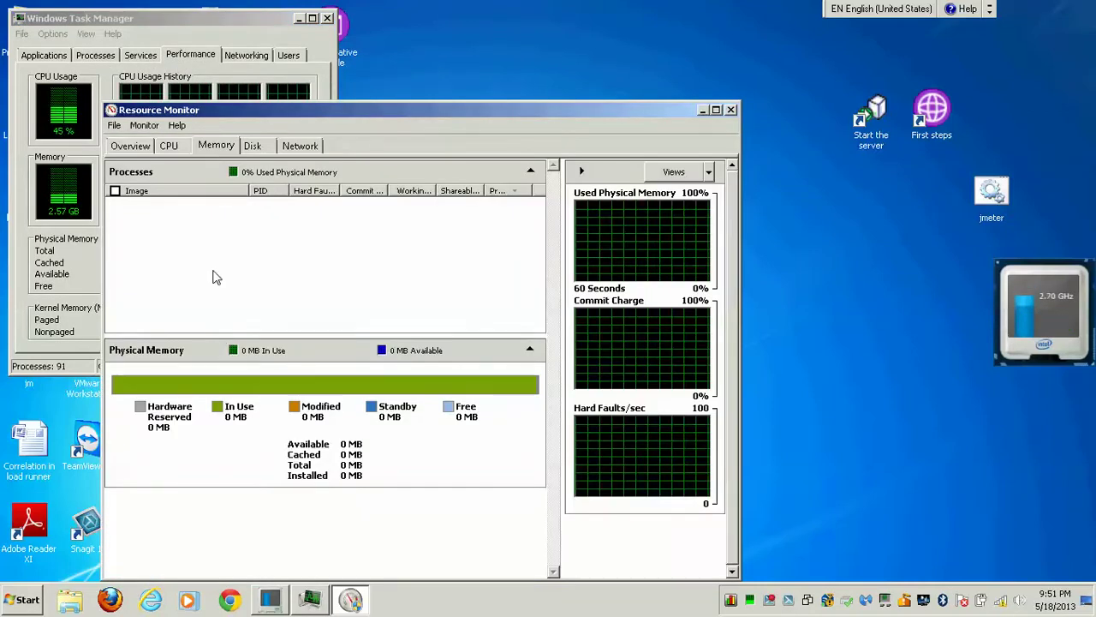
click(170, 146)
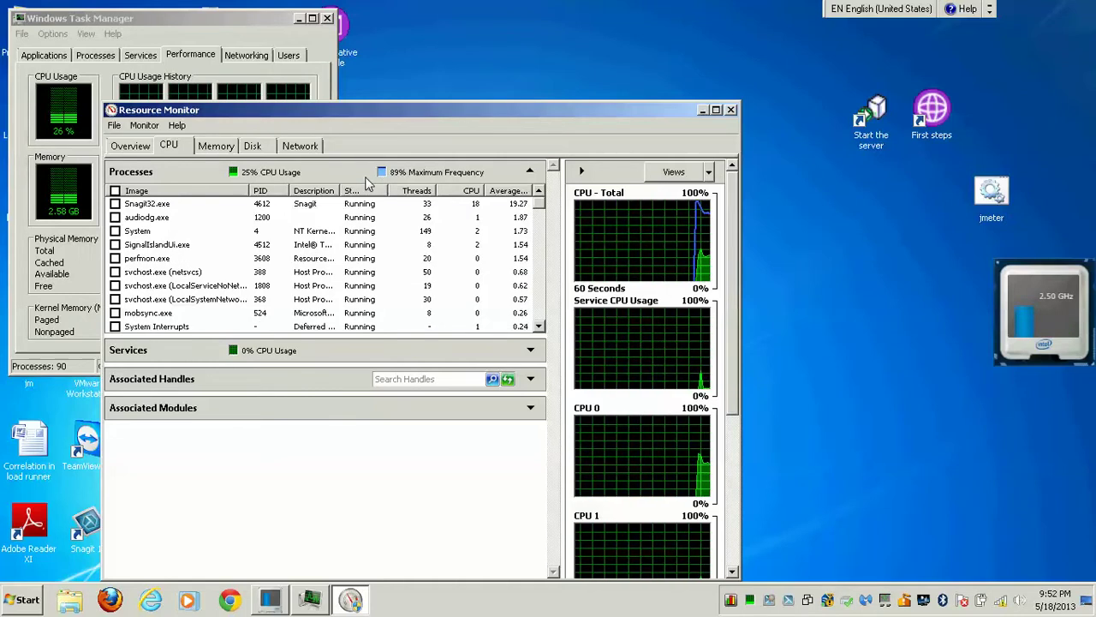
click(226, 146)
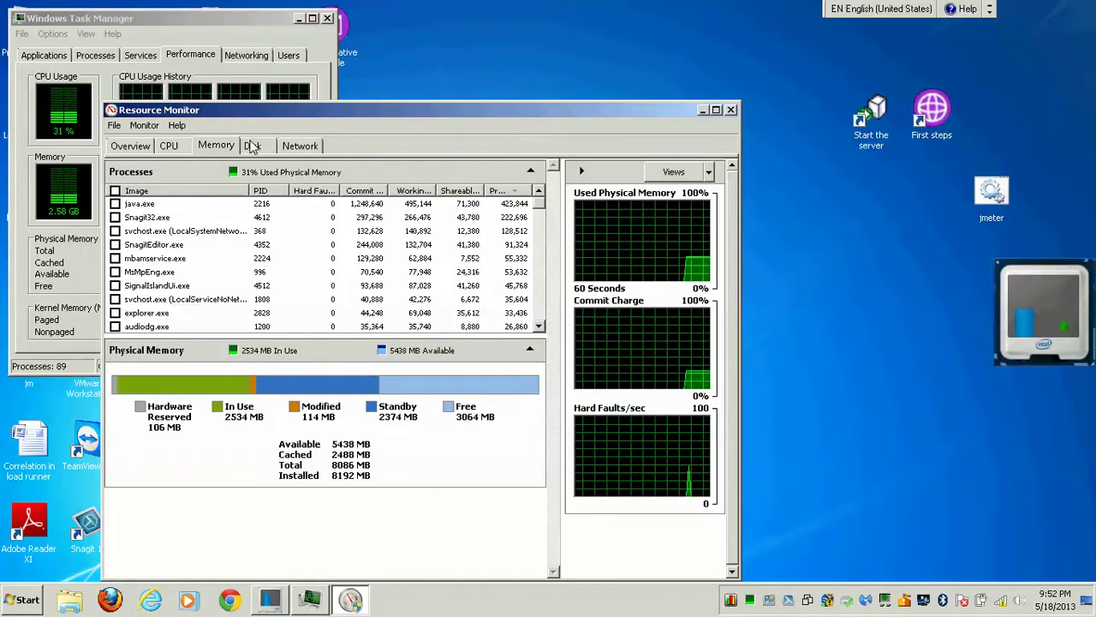
click(252, 146)
click(299, 146)
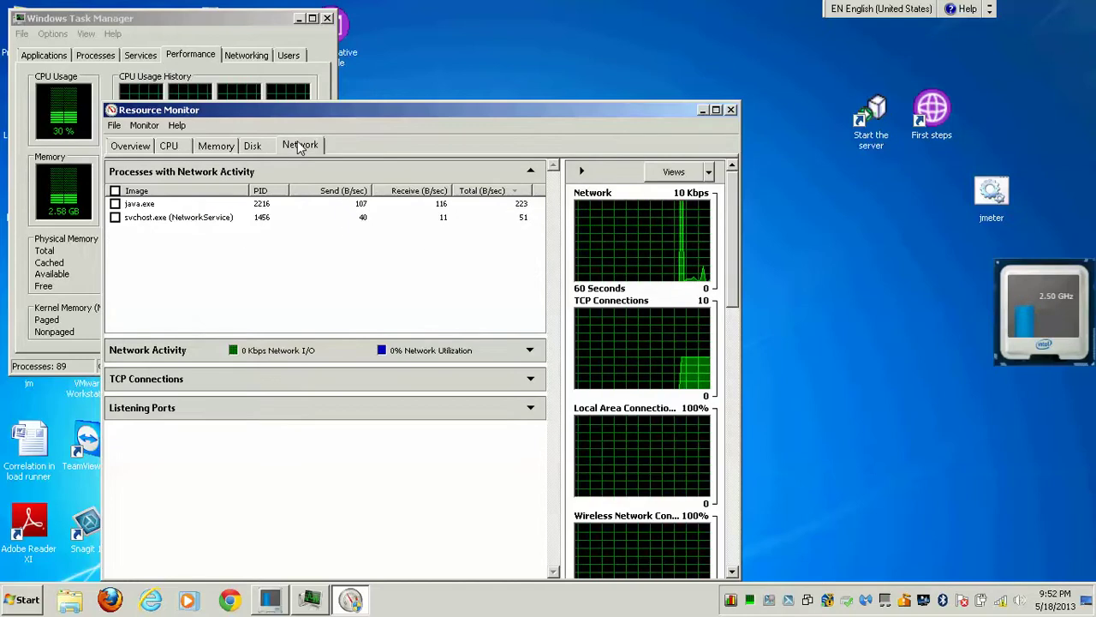
click(731, 110)
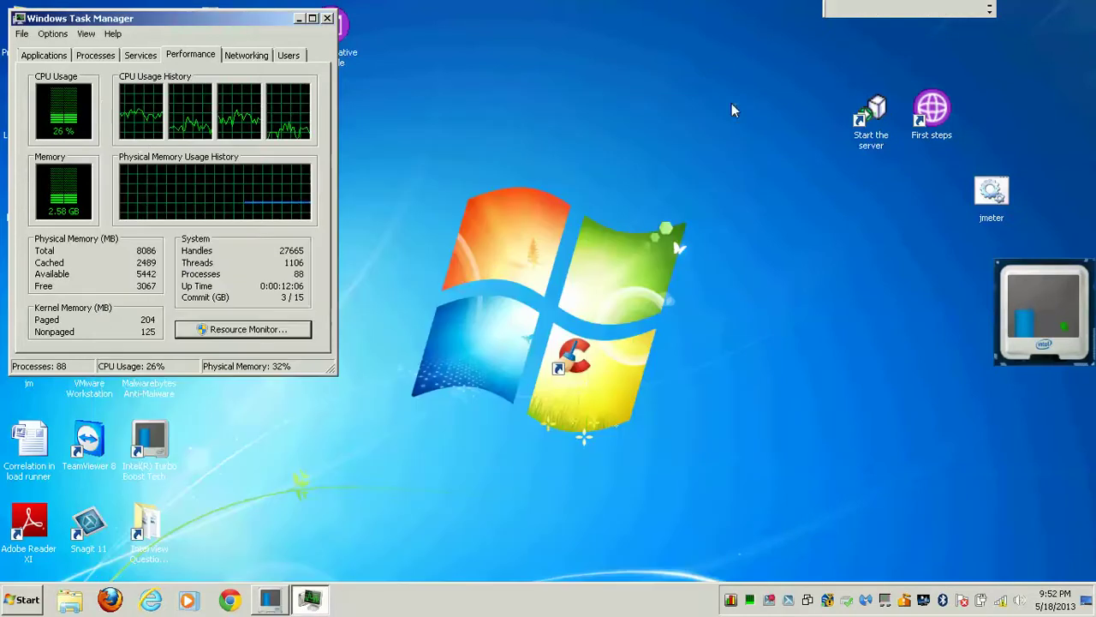
Close the Windows Task Manager window to return to the desktop
click(326, 19)
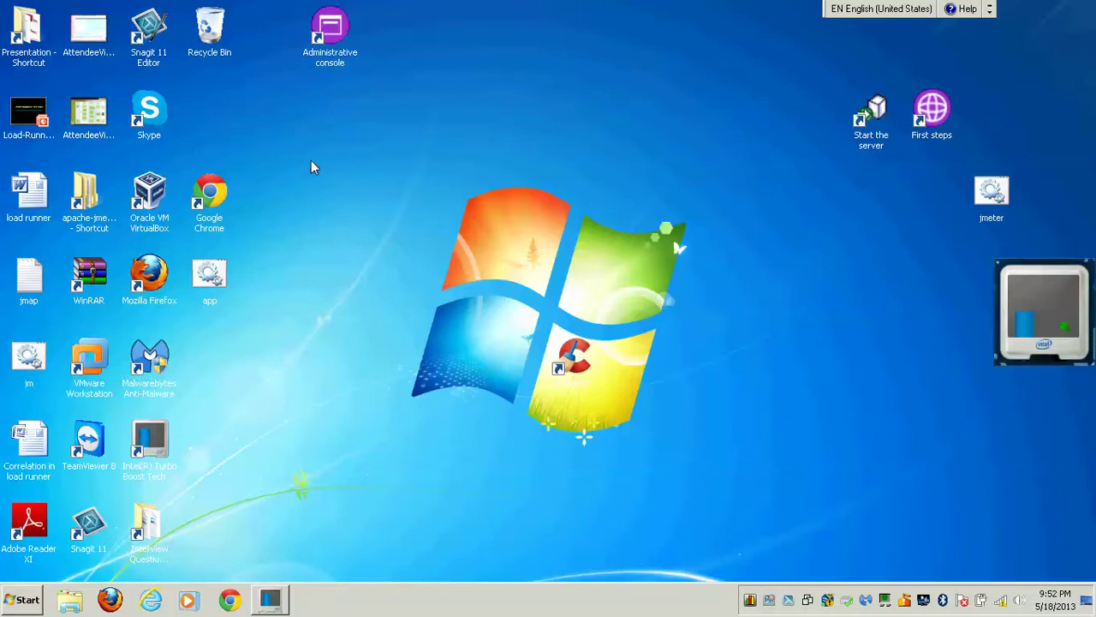